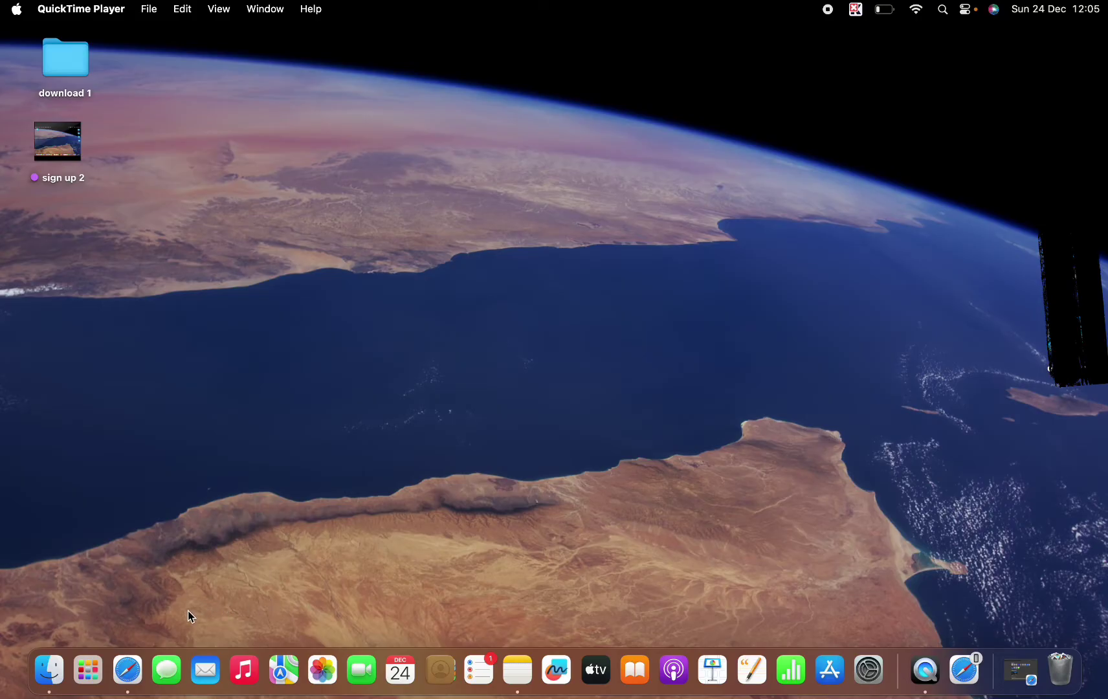
Launch Safari and load the krisp.ai homepage from the address bar autocomplete.
{"action": "left_click", "coordinate": [129, 669]}
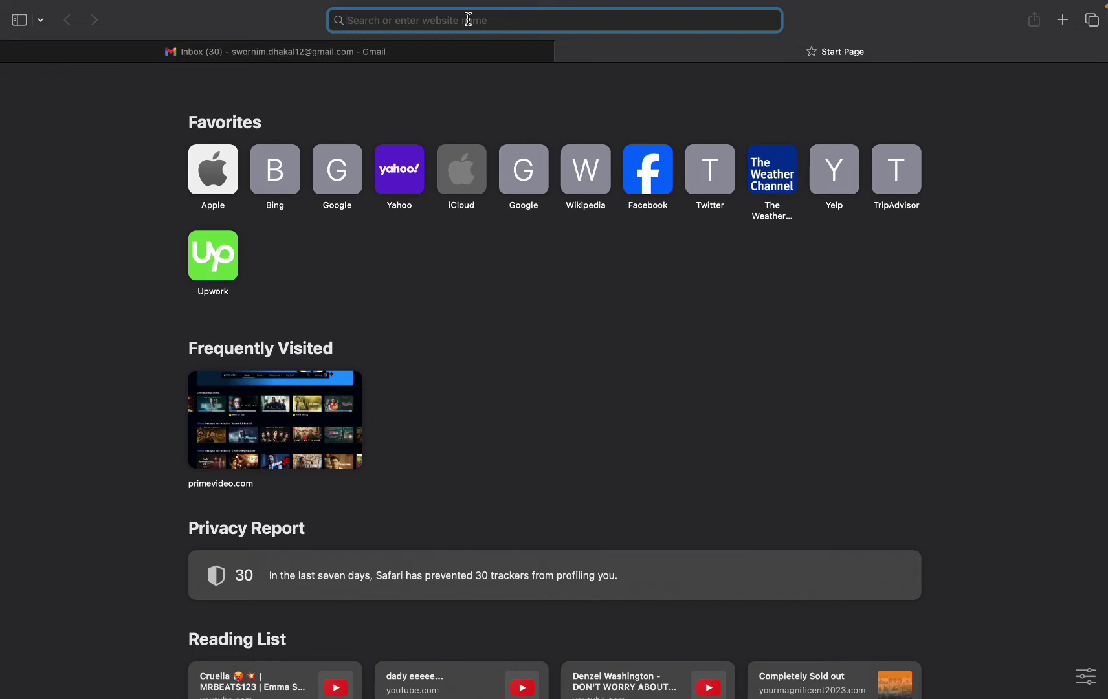
{"action": "type", "text": "kr"}
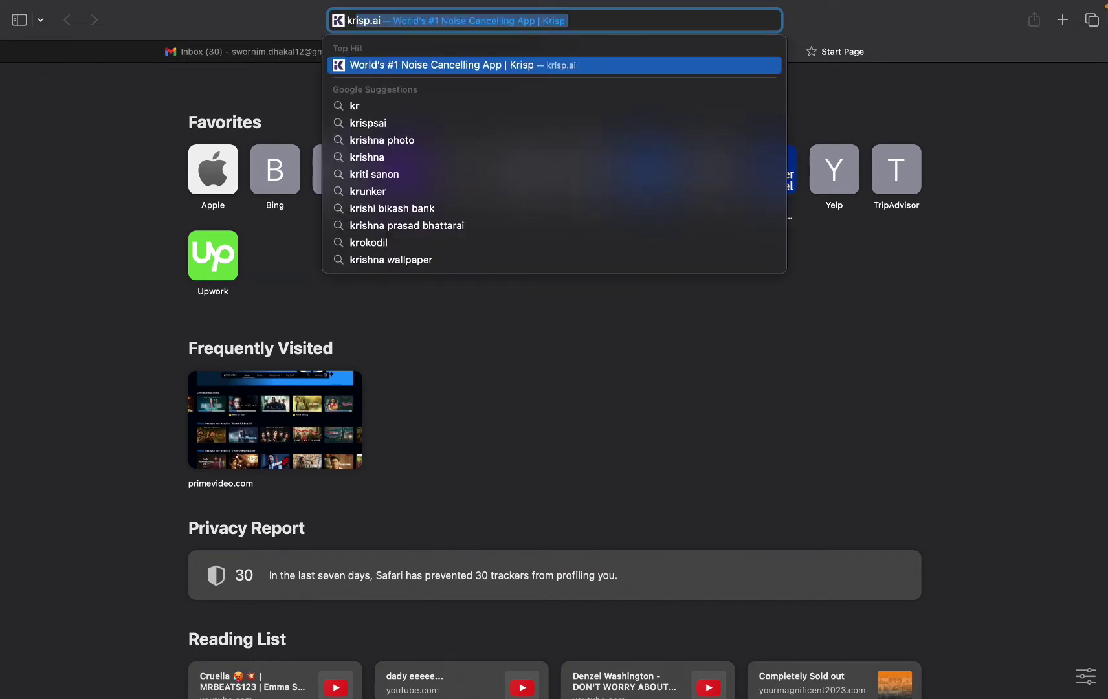
{"action": "key", "text": "Return"}
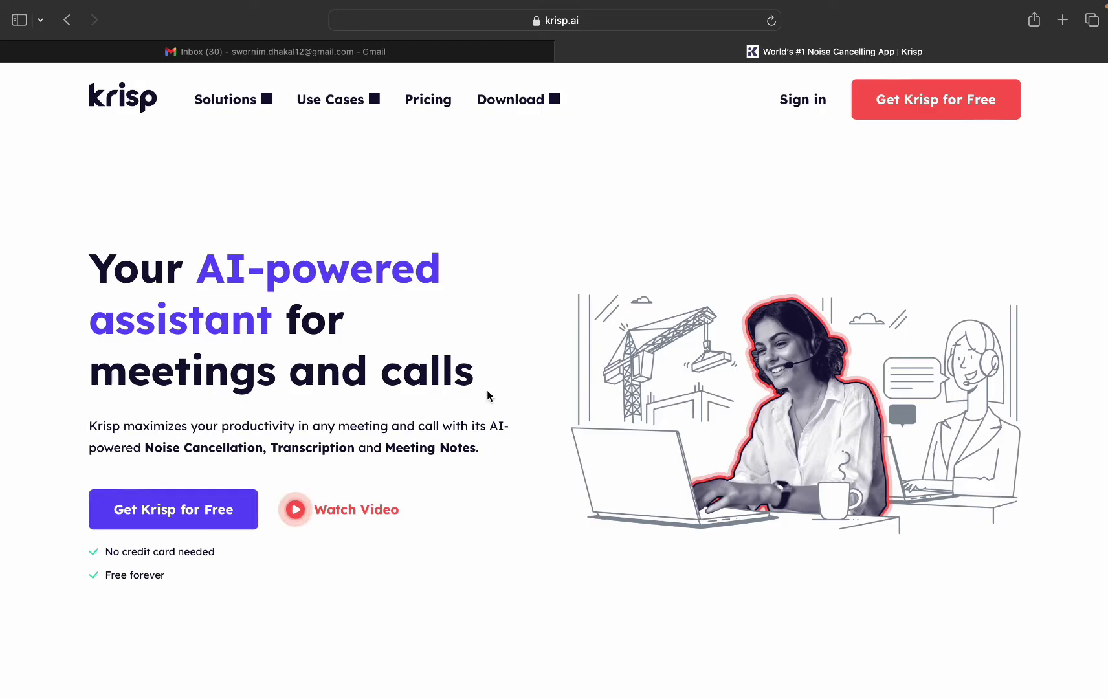
{"action": "scroll", "coordinate": [487, 389], "scroll_direction": "down", "scroll_amount": 3}
{"action": "scroll", "coordinate": [487, 388], "scroll_direction": "down", "scroll_amount": 3}
{"action": "scroll", "coordinate": [486, 389], "scroll_direction": "up", "scroll_amount": 6}
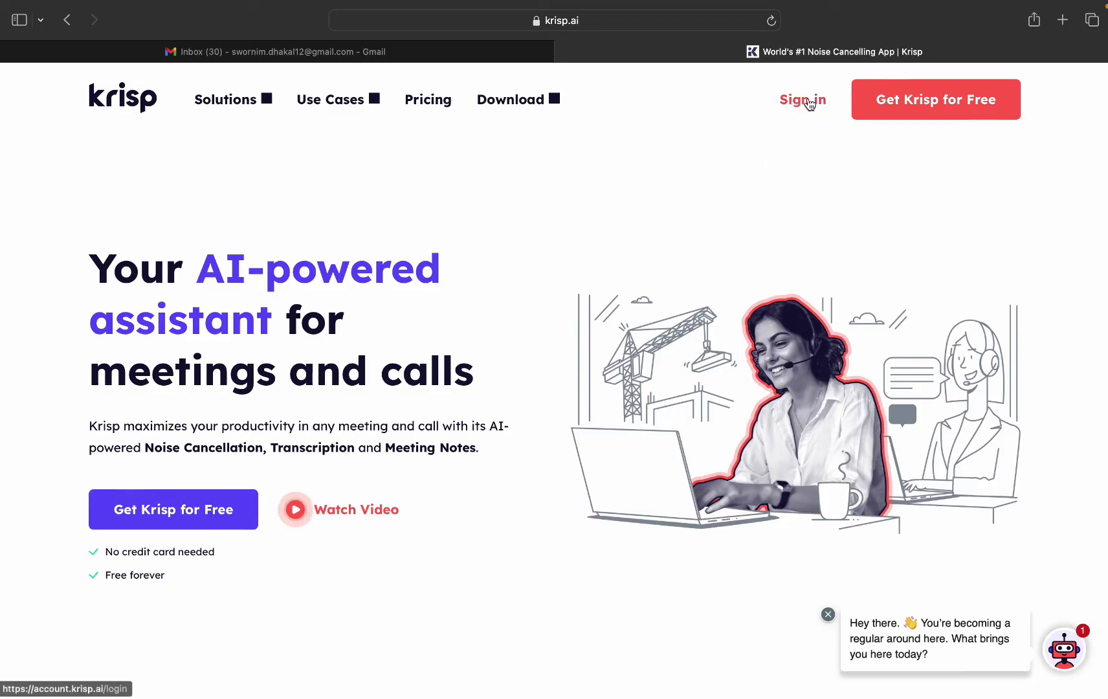
Go to the Krisp account sign-in page from the top navigation.
{"action": "left_click", "coordinate": [797, 110]}
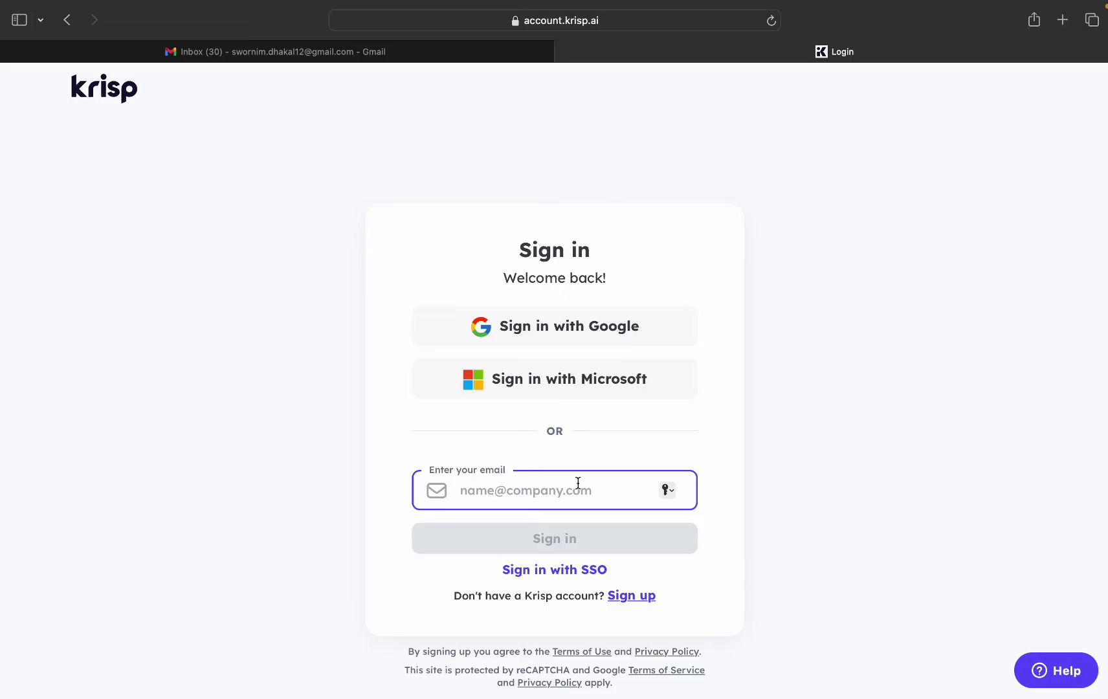
Submit the Gmail address so Krisp emails a 6-digit verification code.
{"action": "left_click", "coordinate": [564, 542]}
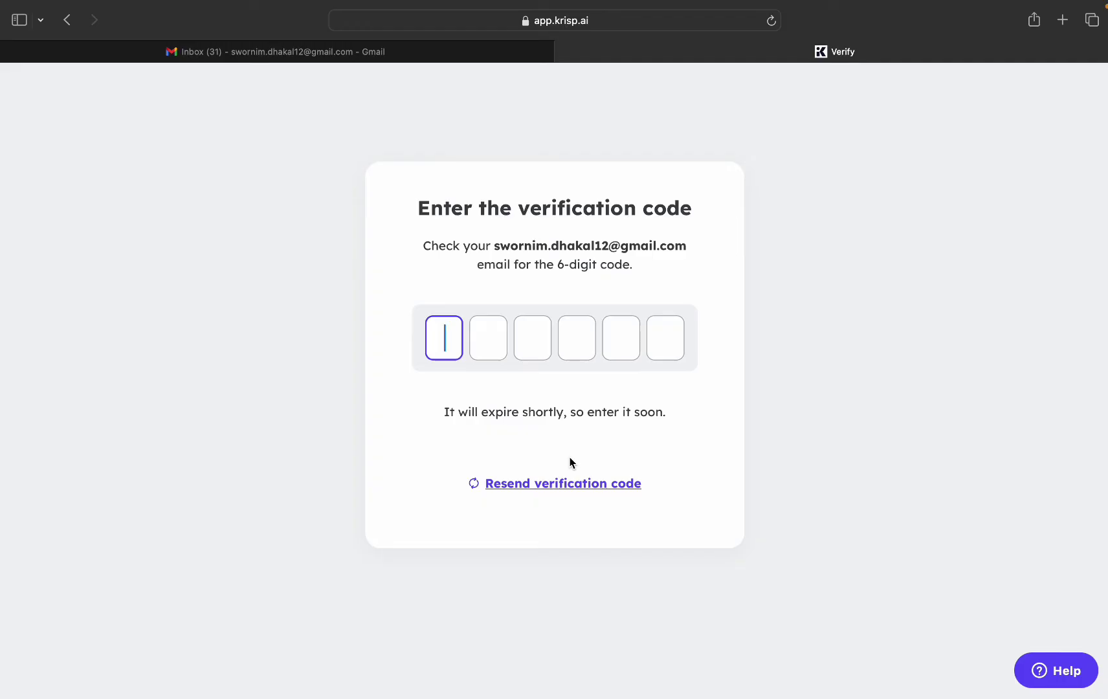
Switch from the Krisp Verify page to the Gmail inbox tab.
{"action": "left_click", "coordinate": [335, 52]}
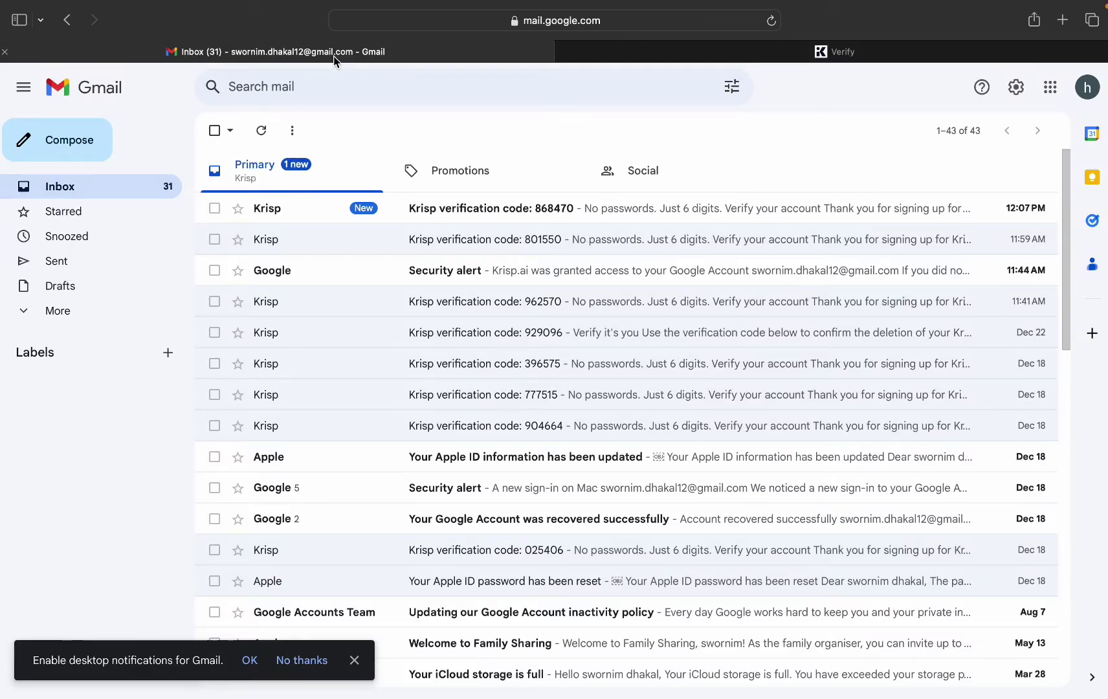
{"action": "left_click", "coordinate": [317, 223]}
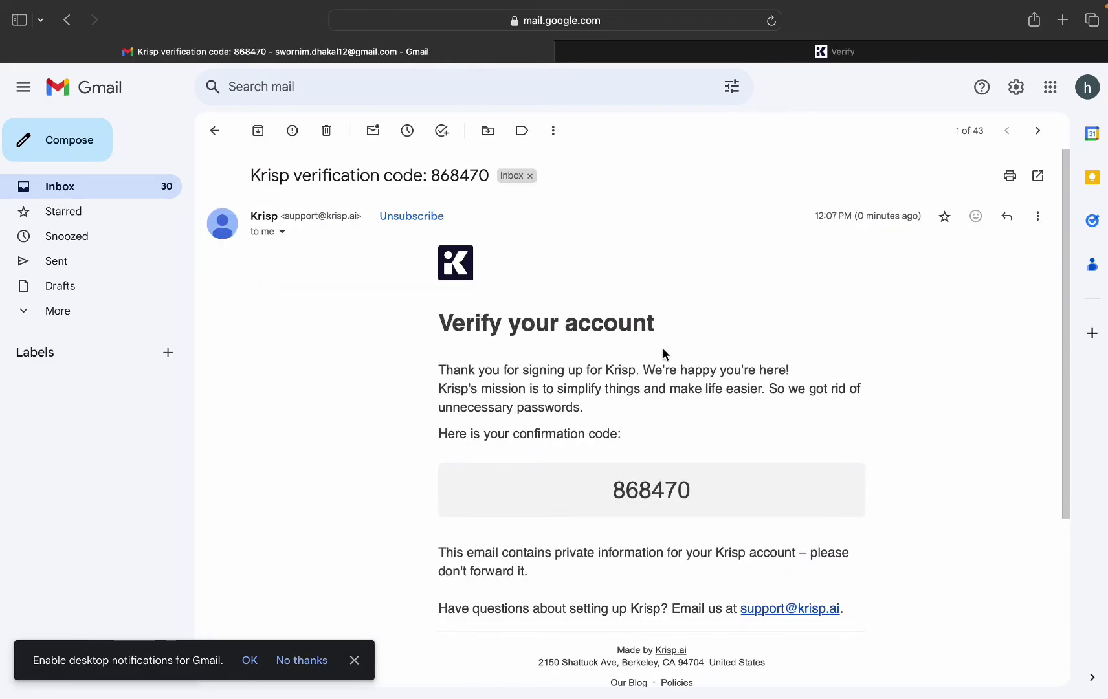